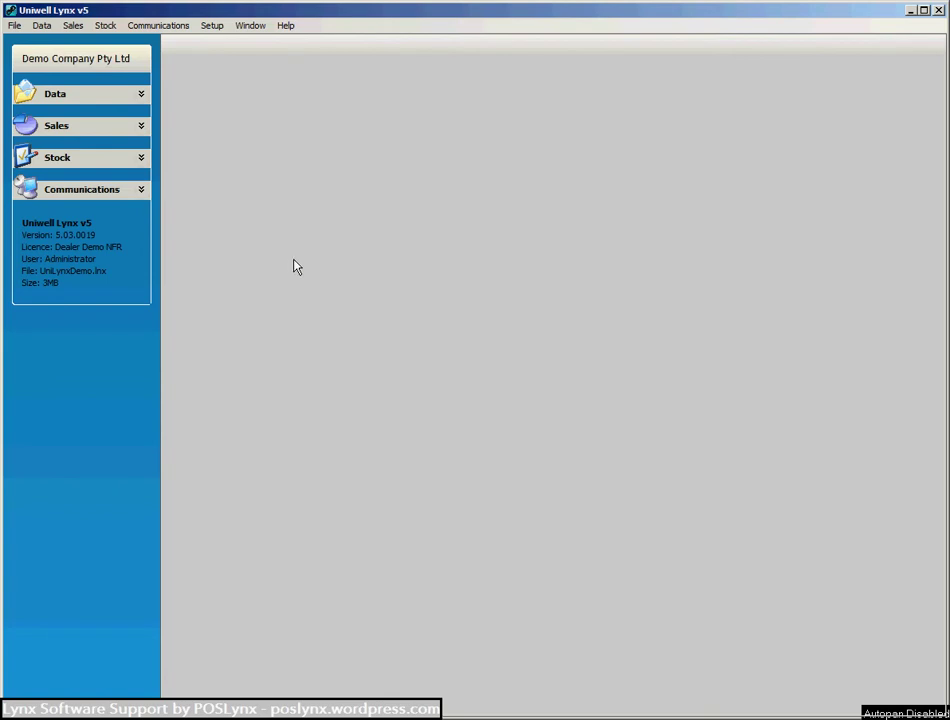
- Open the Data menu in the Demo Company data file
left_click(42, 26)
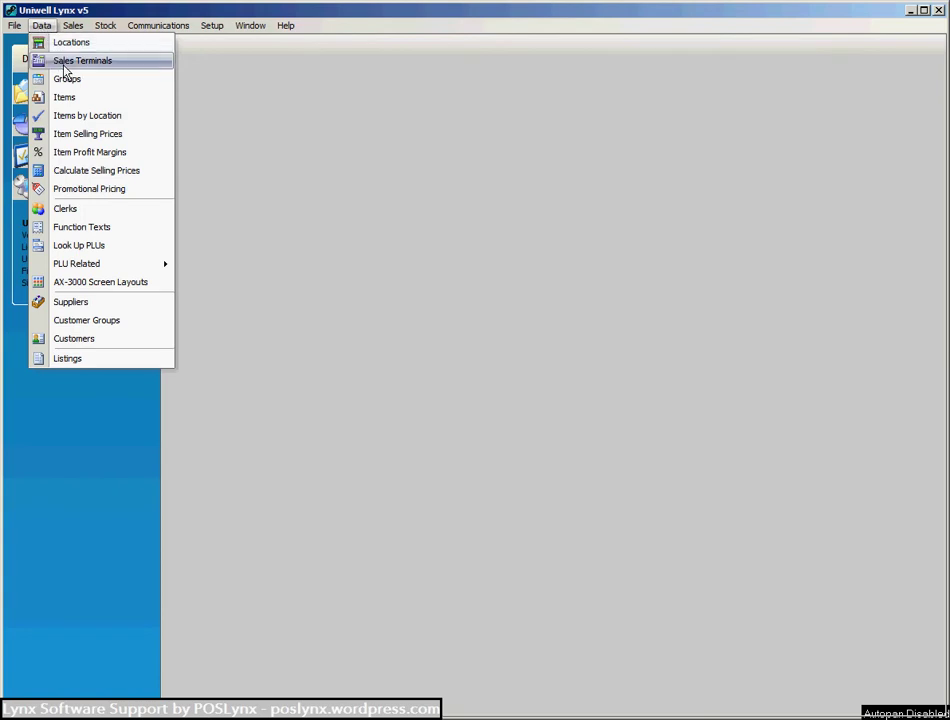
- From Data > Sales Terminals, open terminal #1 DX-795 for modification
left_click(63, 61)
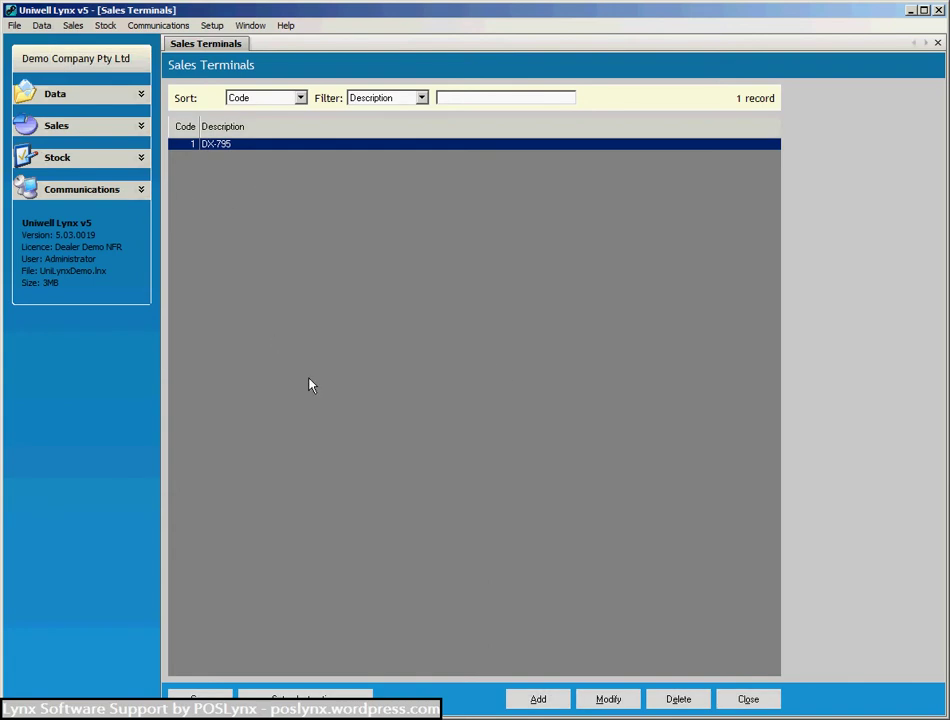
left_click(608, 699)
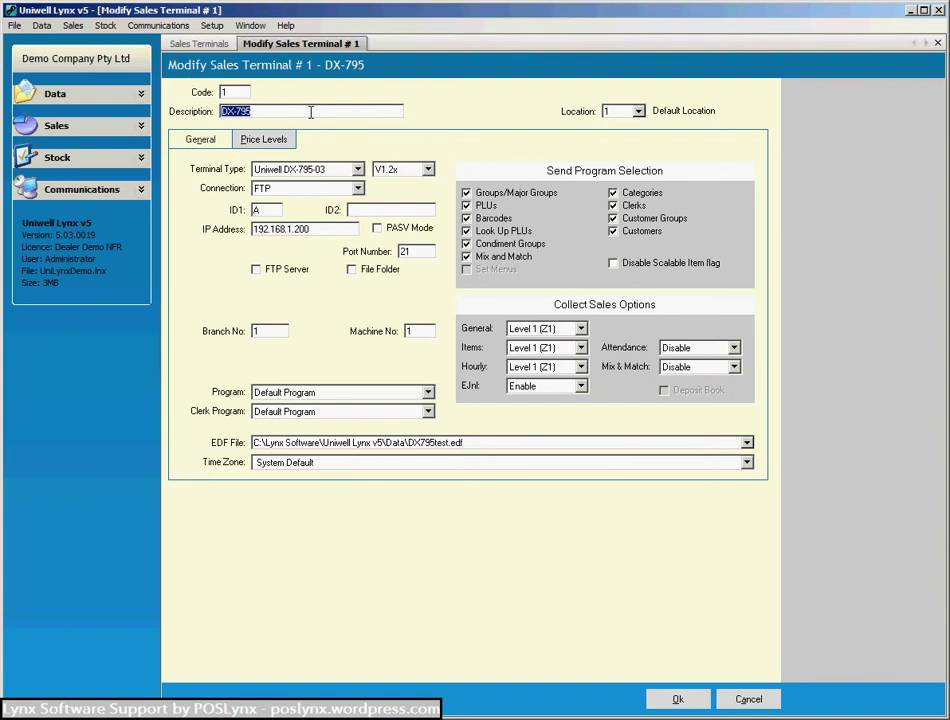
- Change terminal 1's description from DX-795 to 'Tuckshop'
type("Main Bar")
key("BackSpace")
key("BackSpace")
key("BackSpace")
key("BackSpace")
key("BackSpace")
key("BackSpace")
key("BackSpace")
key("BackSpace")
type("Tuckshop")
left_click(229, 92)
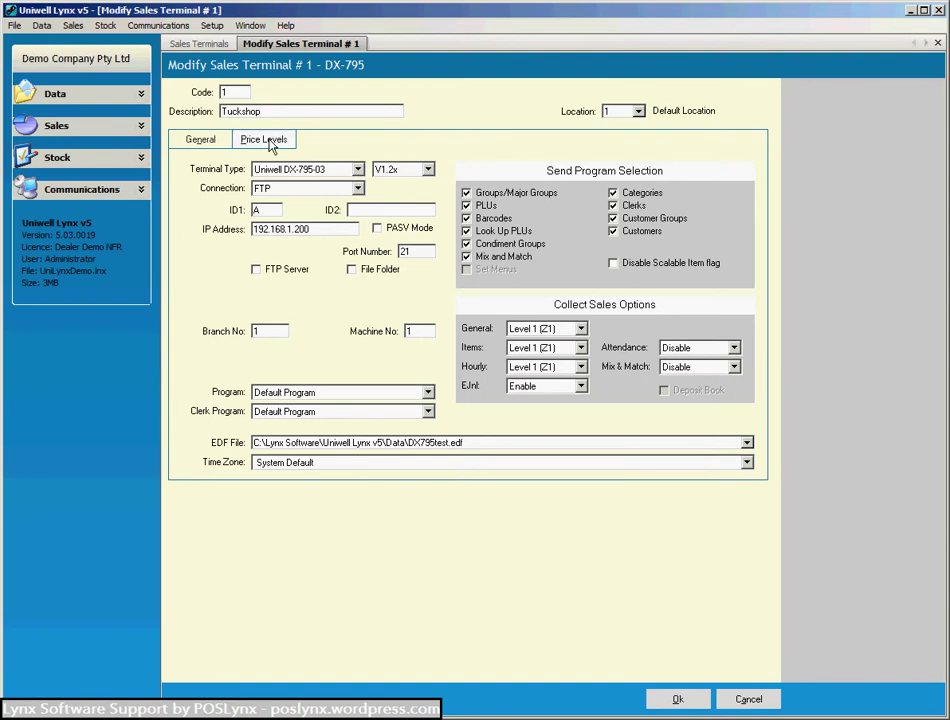
- On the Price Levels tab, set Price Level 1 to Bistro, keeping Price Level 2 as Members
left_click(268, 142)
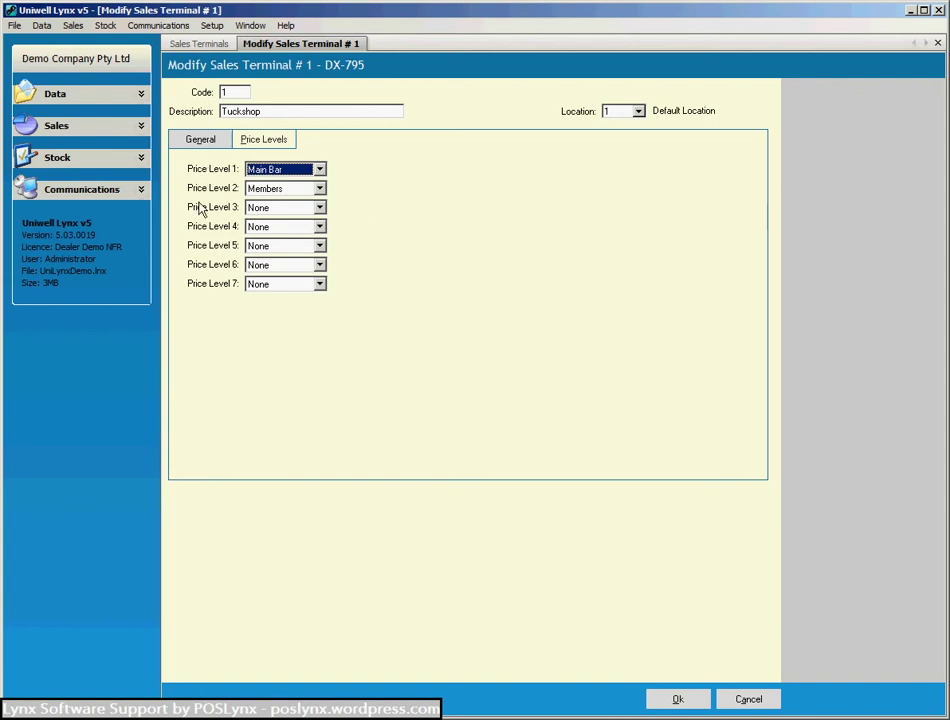
left_click(319, 170)
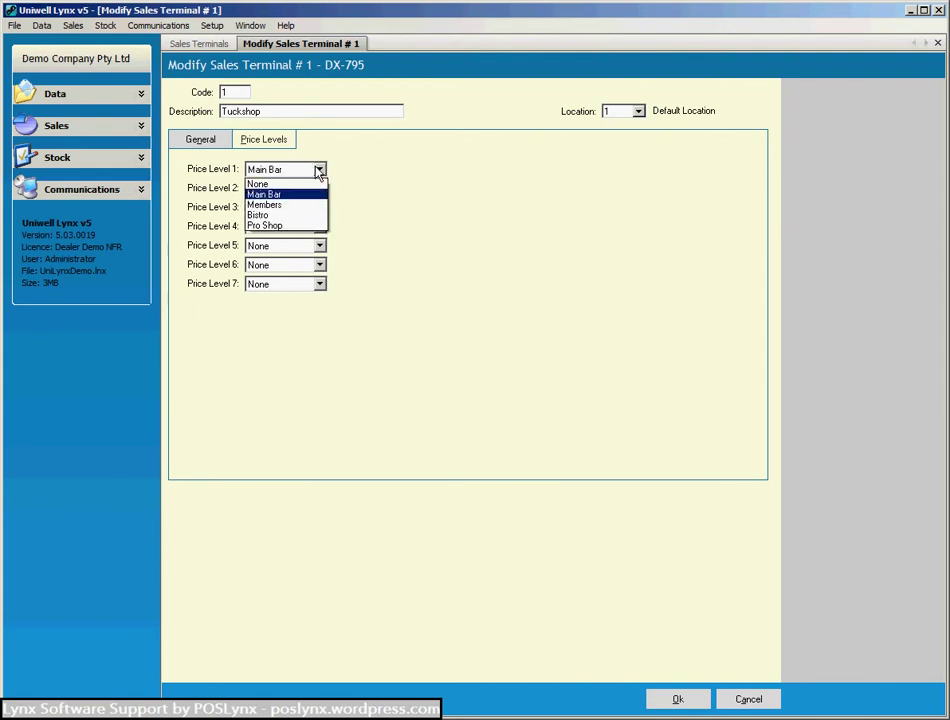
left_click(270, 215)
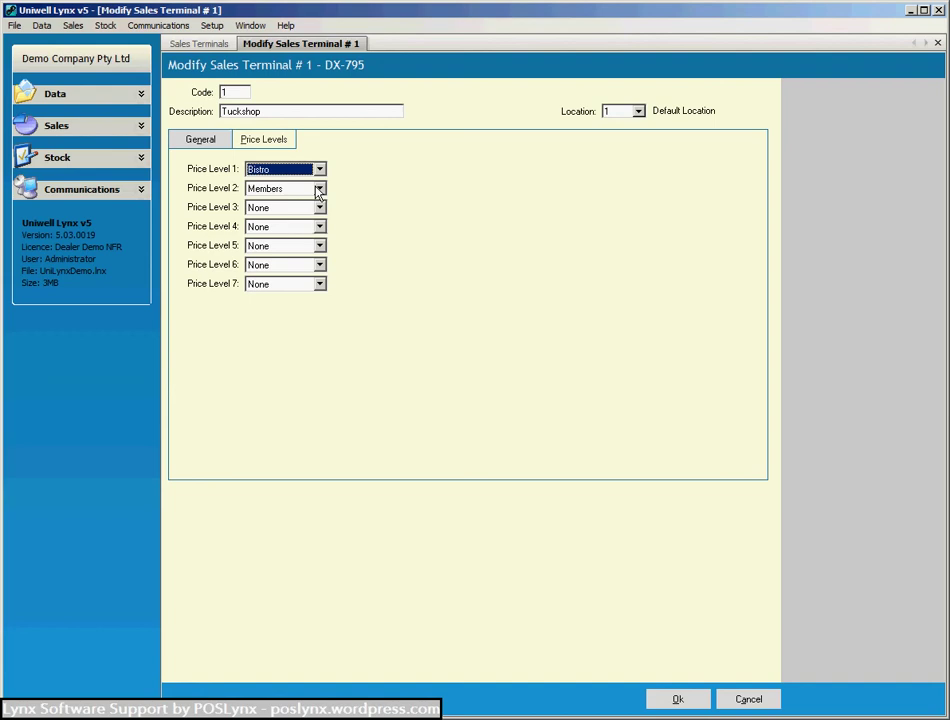
left_click(319, 189)
left_click(322, 223)
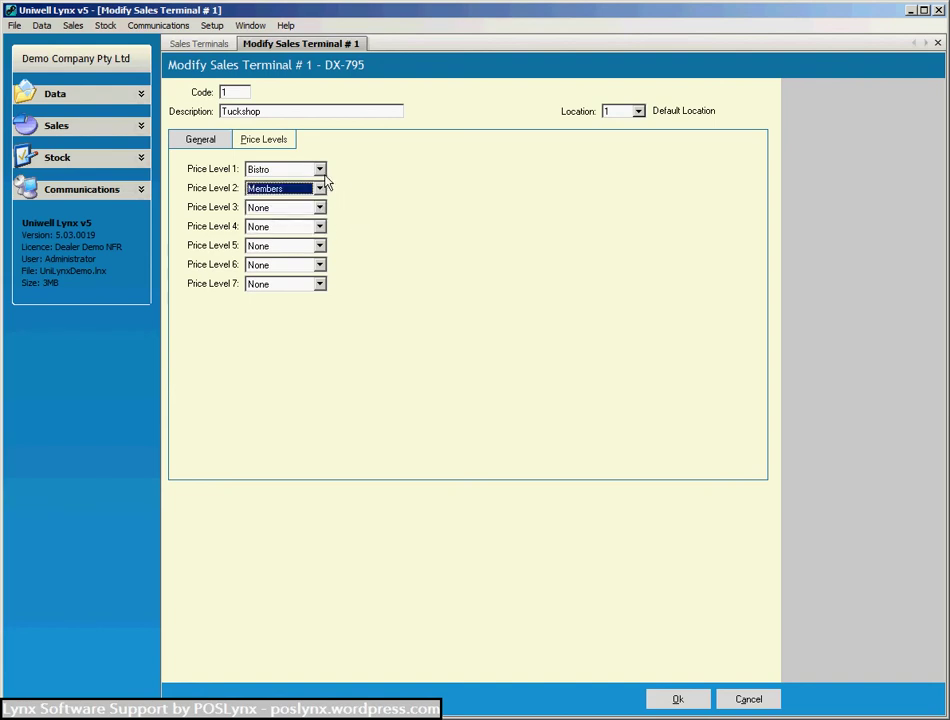
- Back on the General tab, keep type DX-795-03, version V1.2x and the FTP connection unchanged
left_click(206, 141)
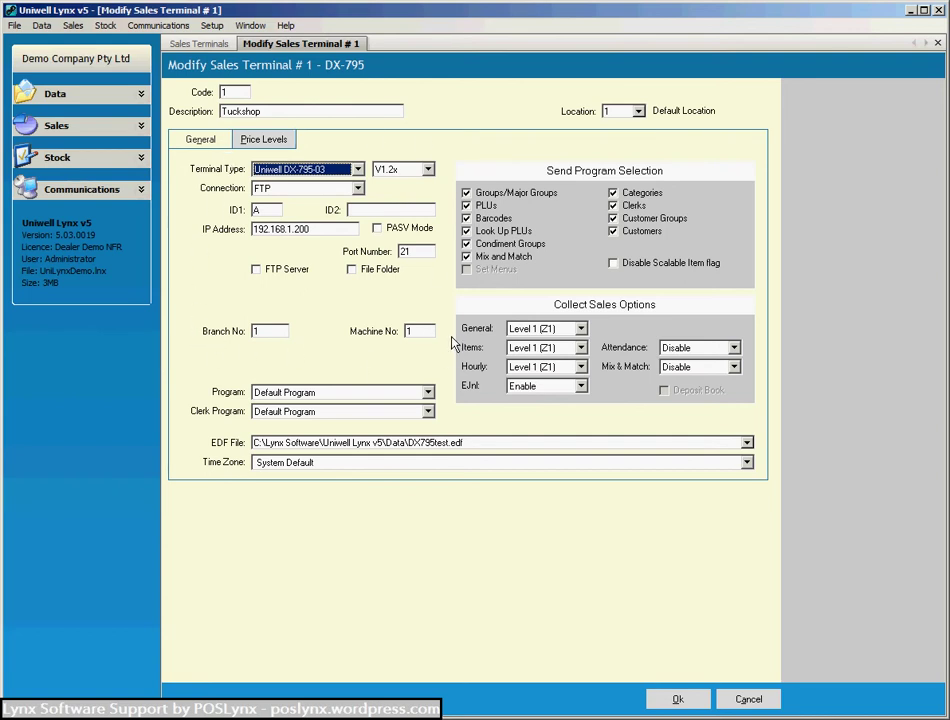
left_click(357, 170)
left_click(357, 176)
left_click(428, 170)
left_click(428, 170)
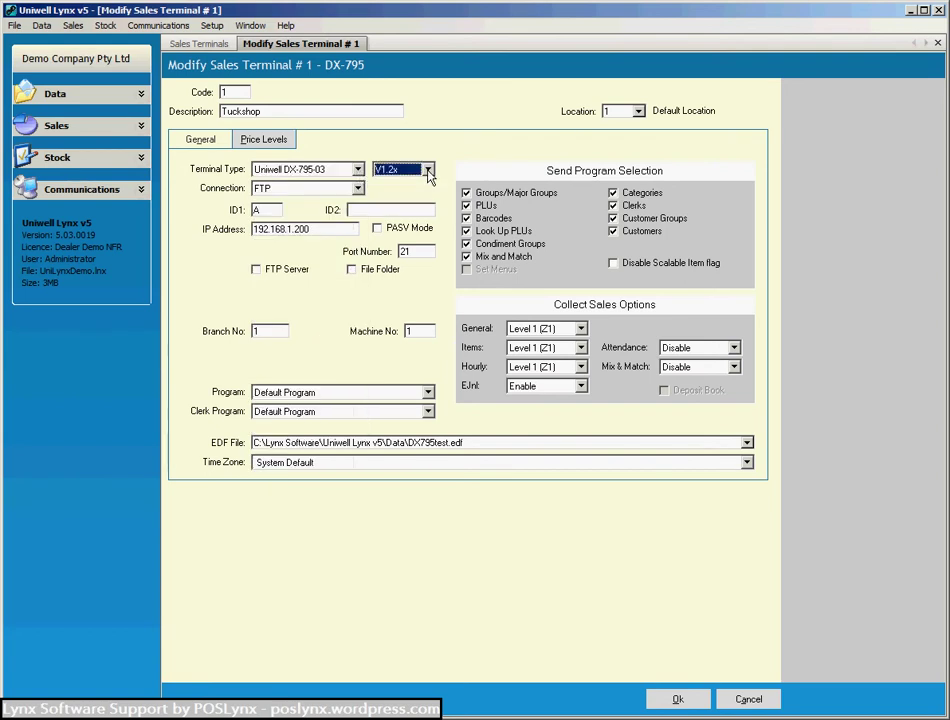
left_click(357, 190)
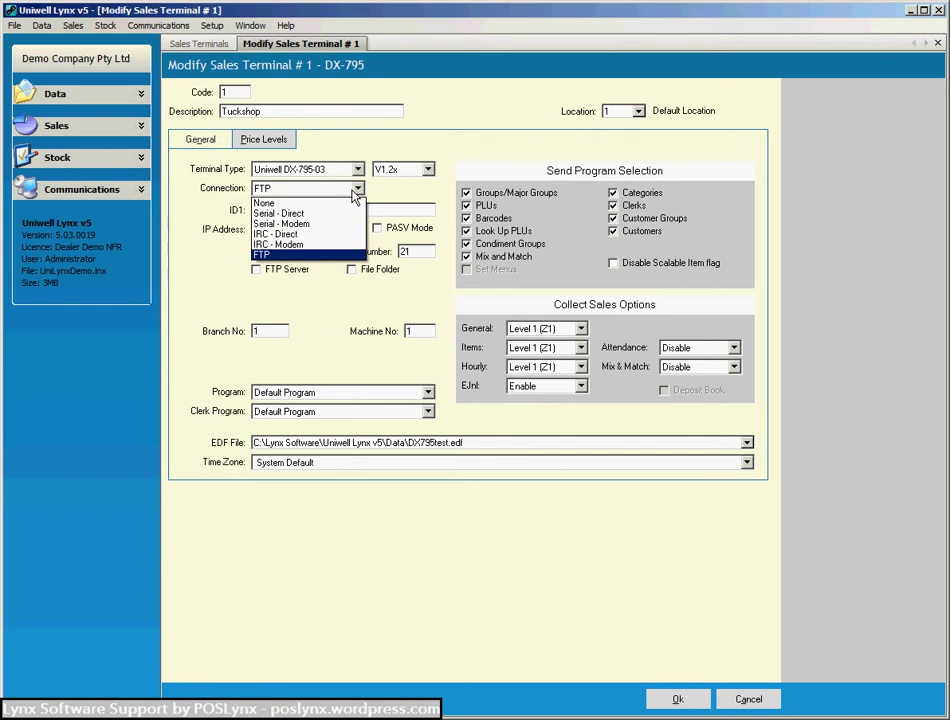
left_click(359, 193)
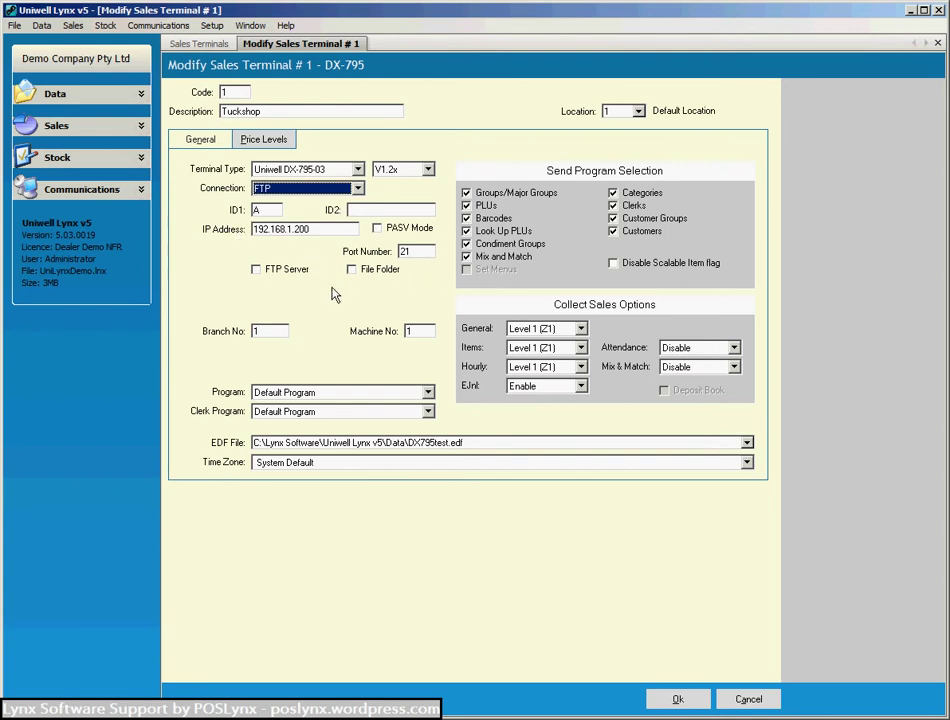
left_click(257, 270)
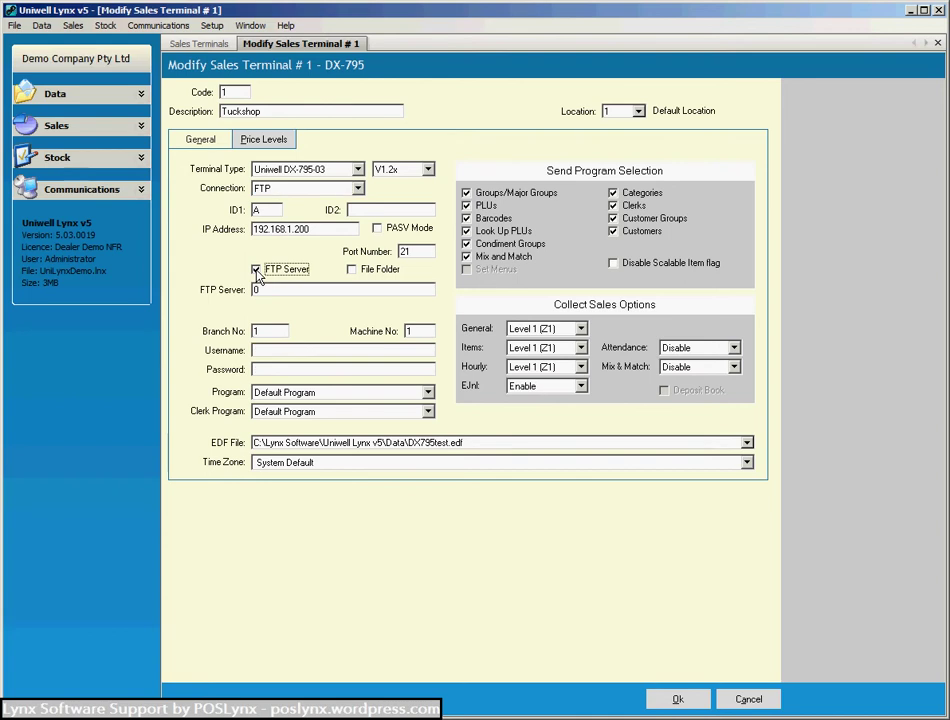
left_click(256, 270)
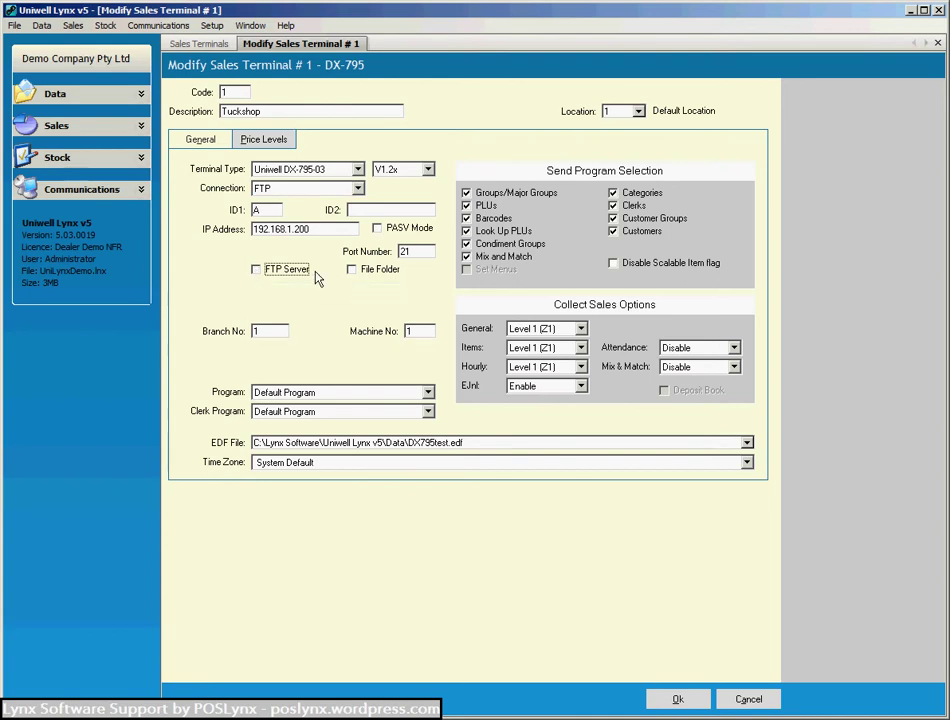
left_click(352, 270)
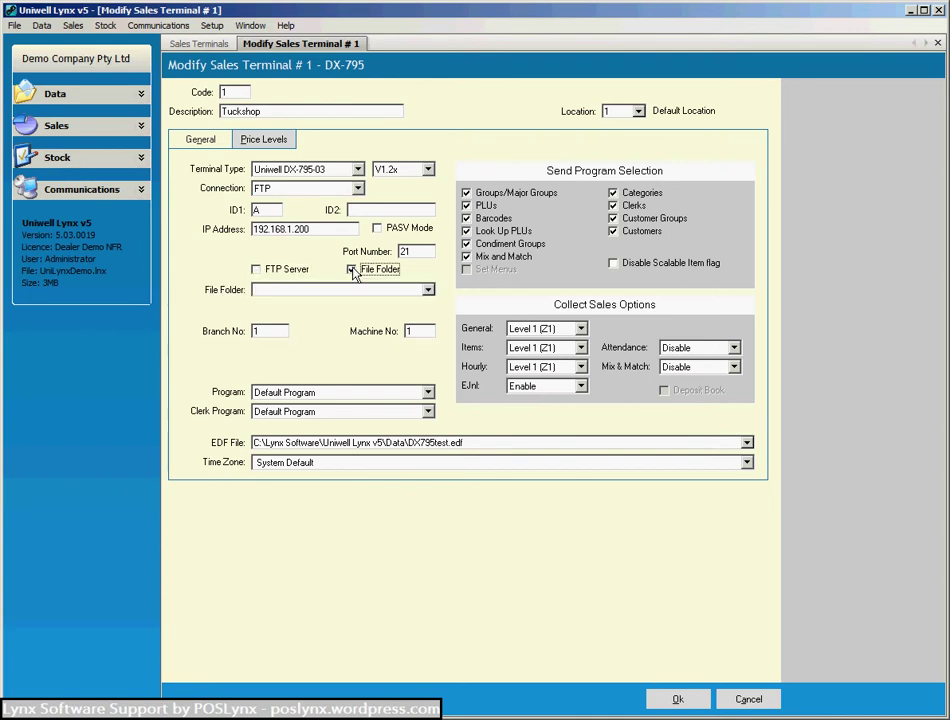
left_click(352, 270)
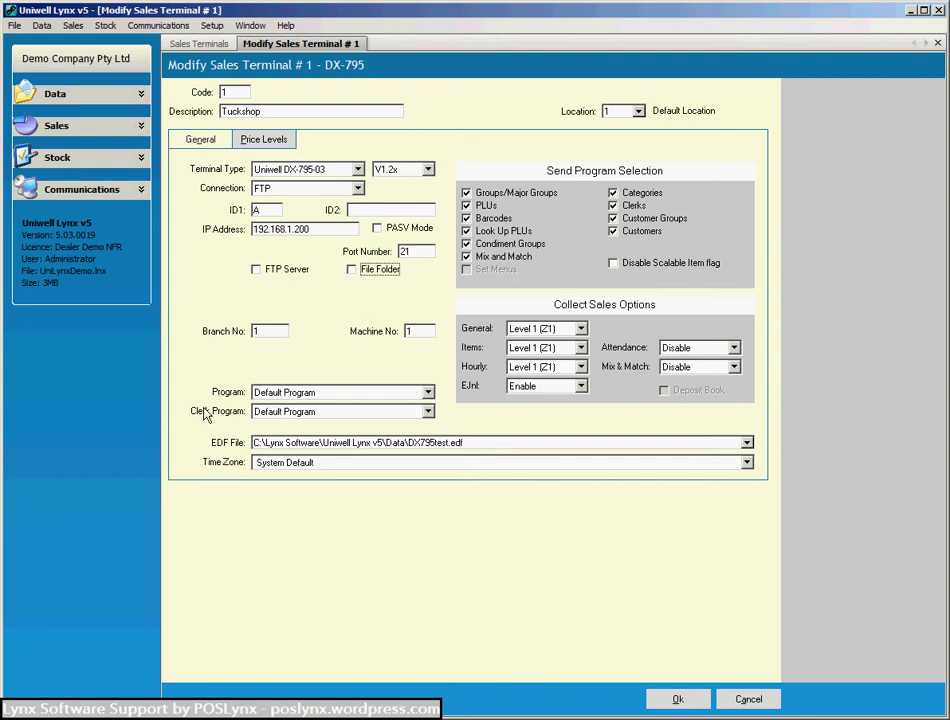
left_click(428, 393)
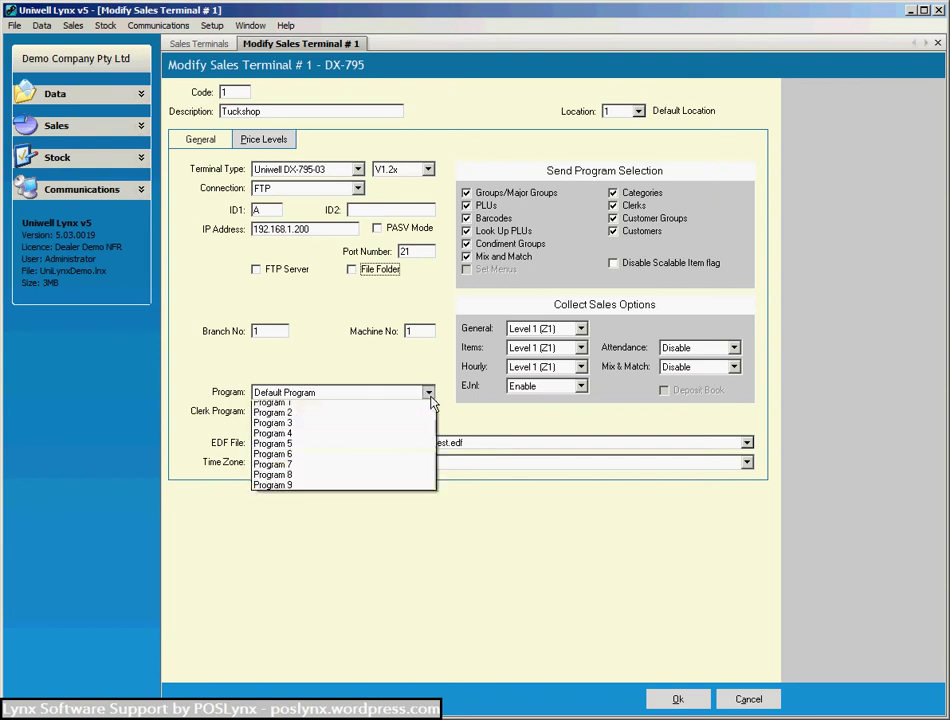
left_click(431, 402)
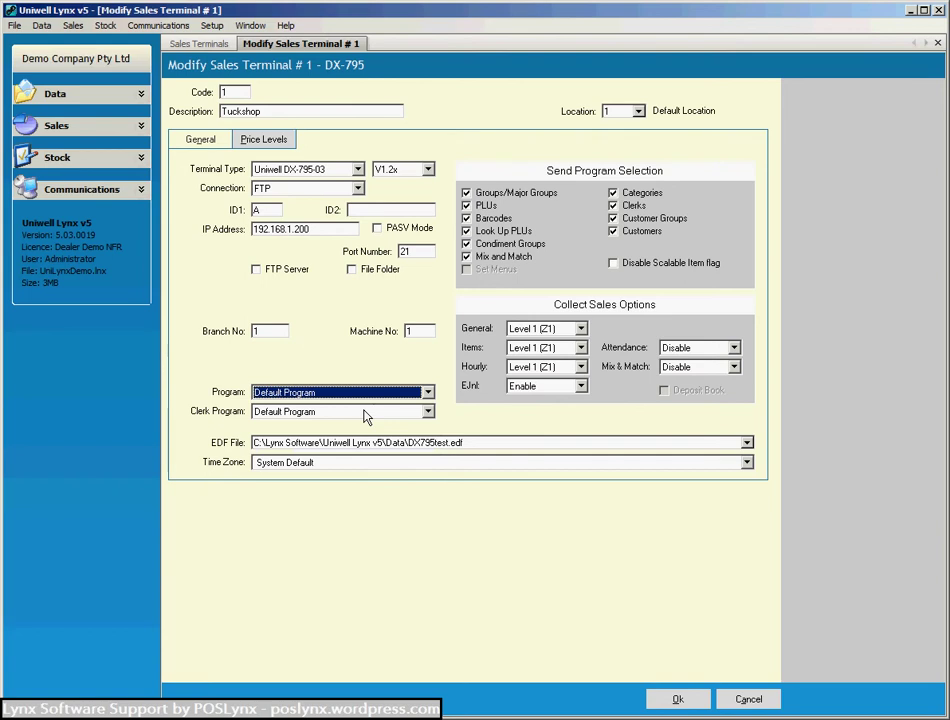
- Check the Time Zone choices, leaving System Default, and open the Communications menu
left_click(315, 466)
left_click(315, 466)
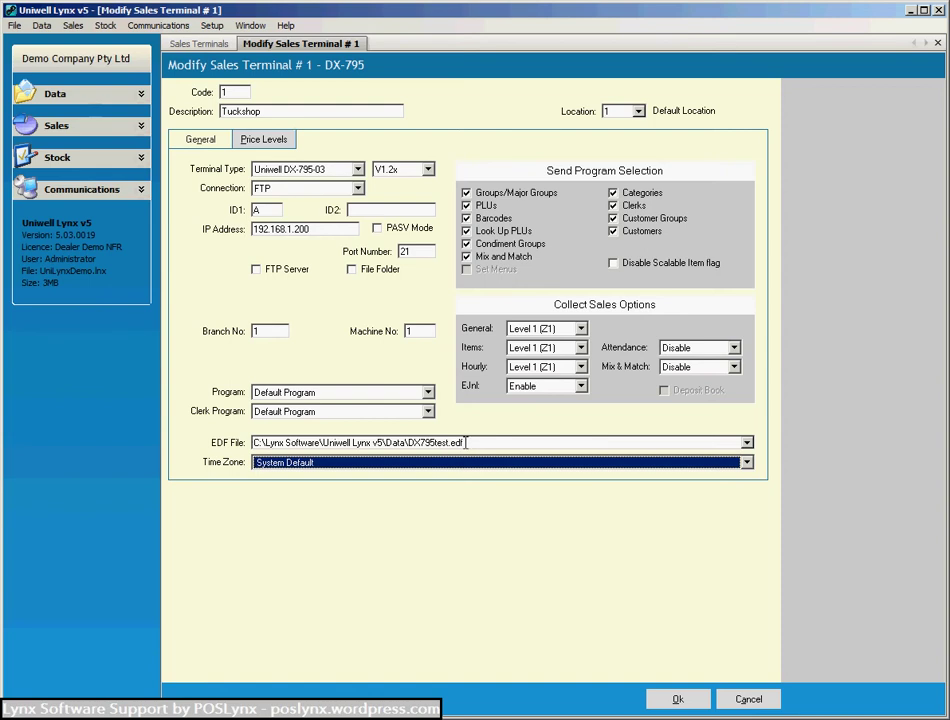
left_click(160, 26)
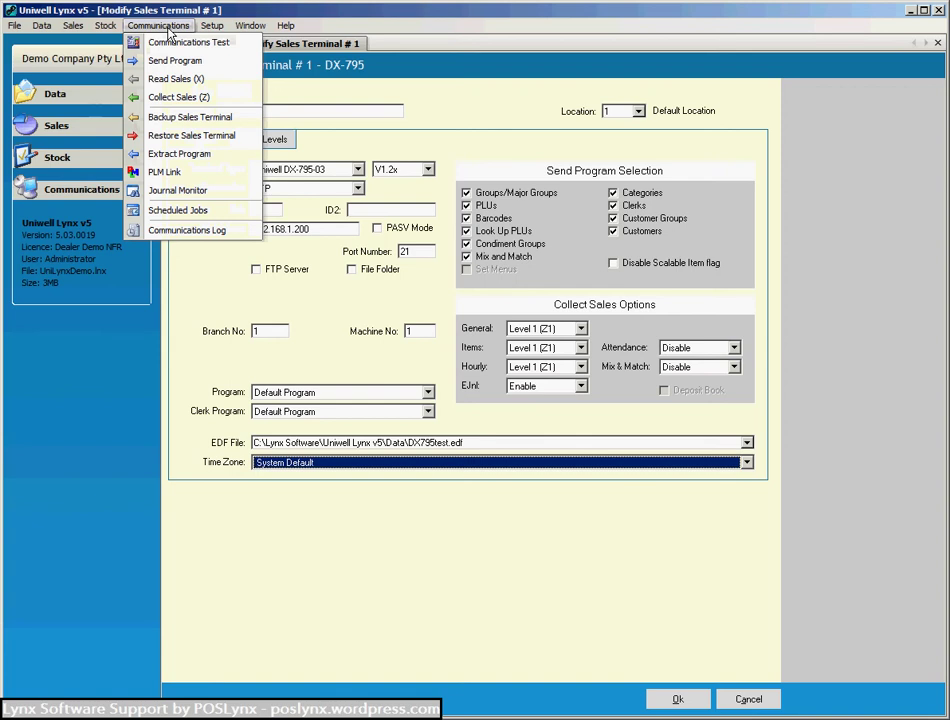
- Open the PLM Link options for DX-795 and cancel without changes
left_click(165, 173)
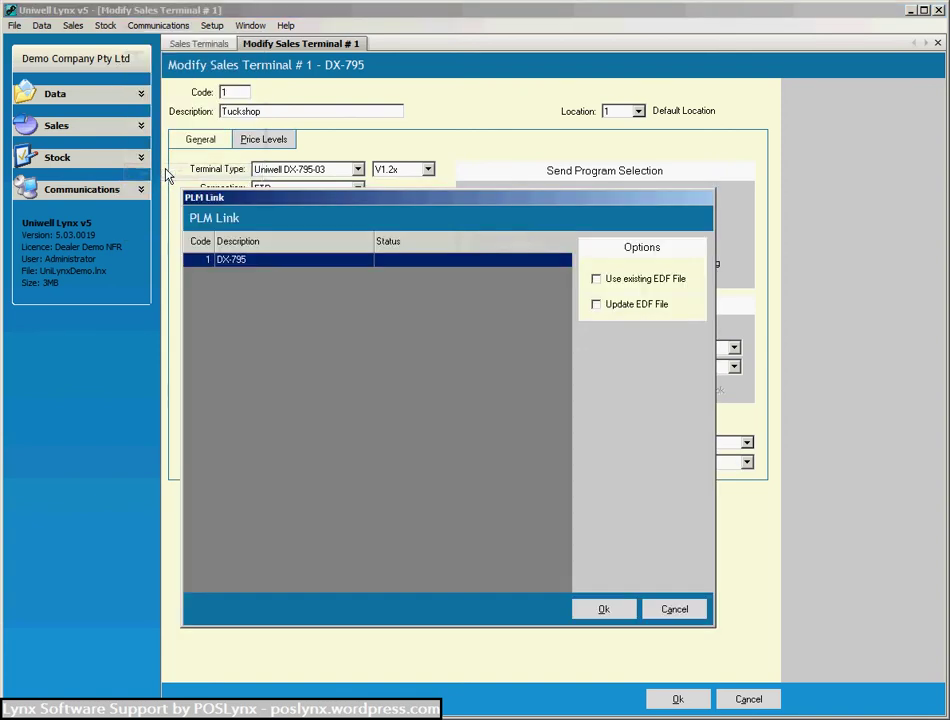
left_click(670, 612)
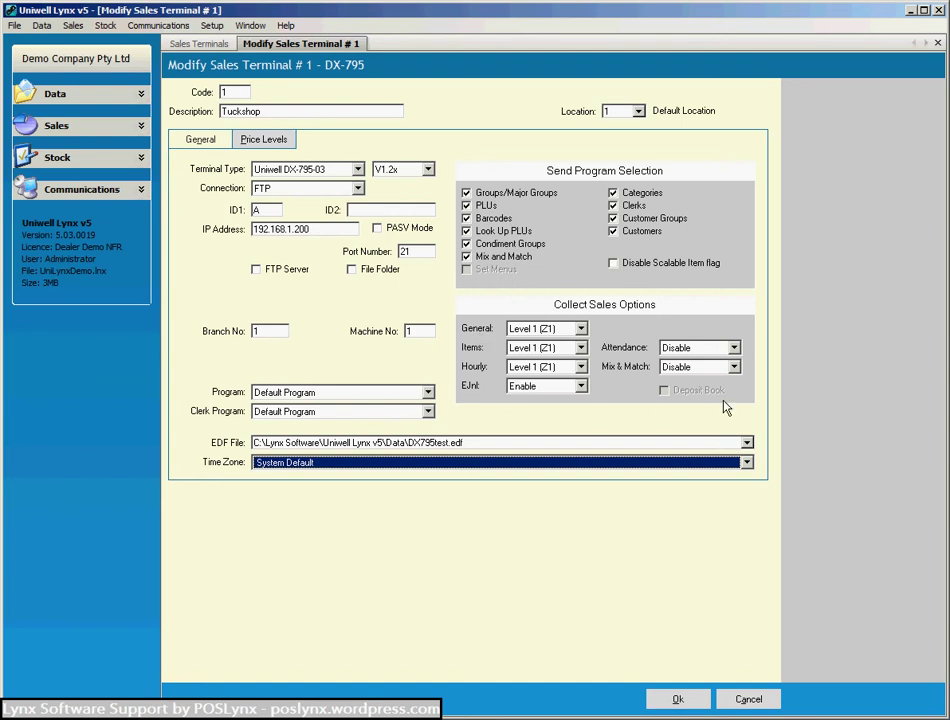
- Set Hourly sales collection to Disable and General collection to Level 2 (Z2)
left_click(580, 329)
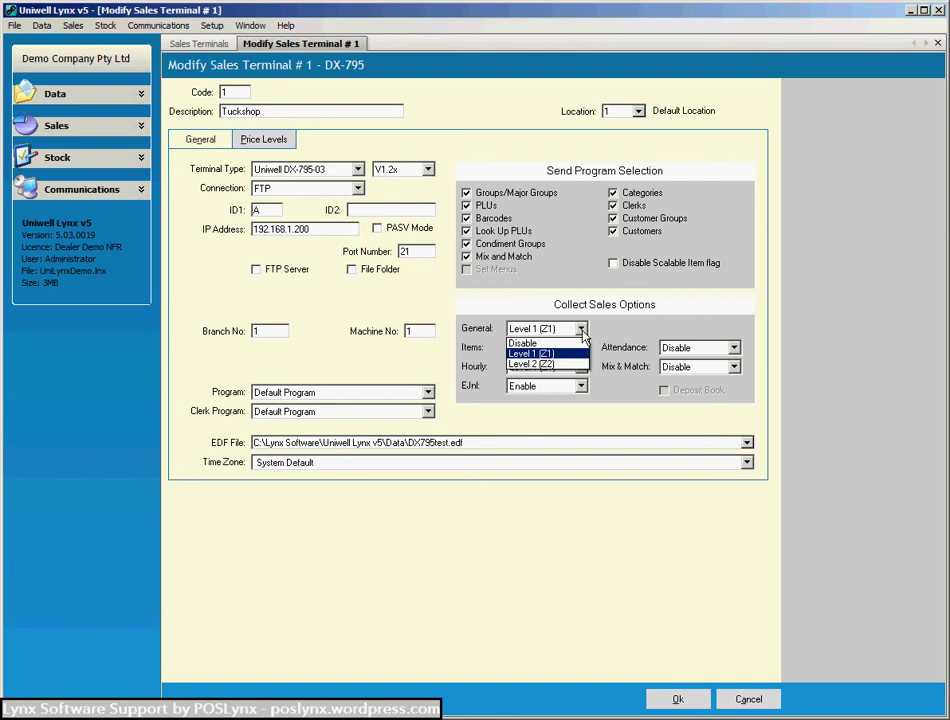
left_click(581, 332)
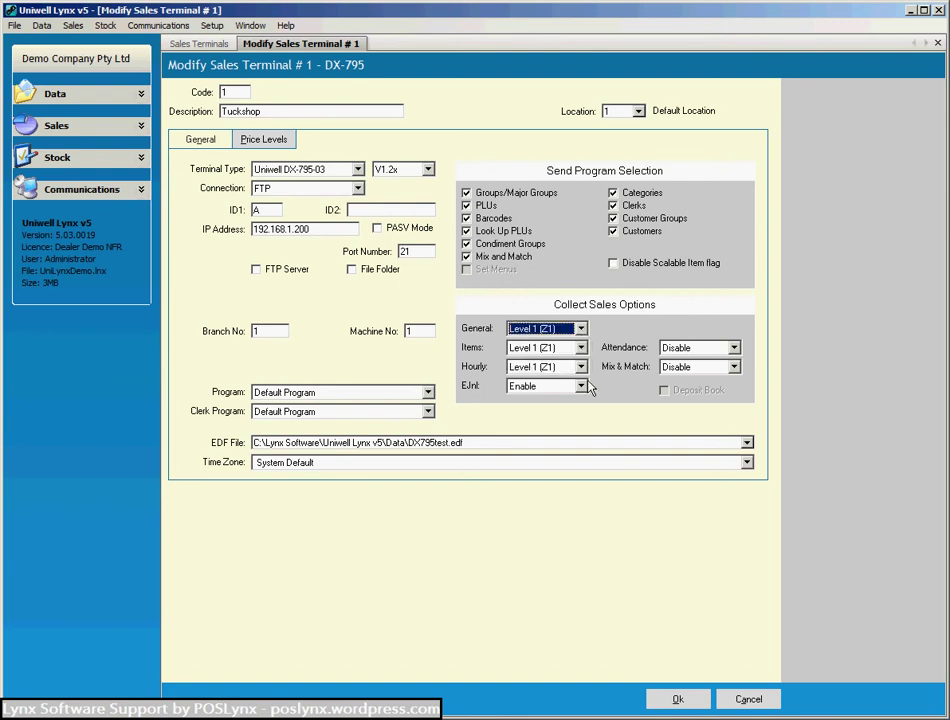
left_click(581, 368)
left_click(535, 381)
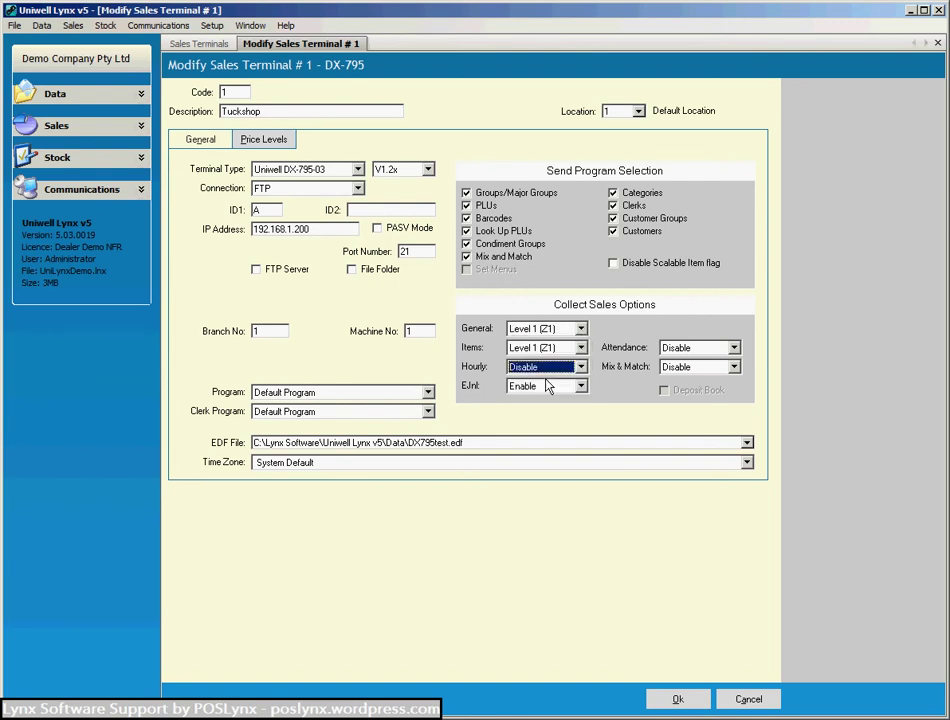
left_click(581, 330)
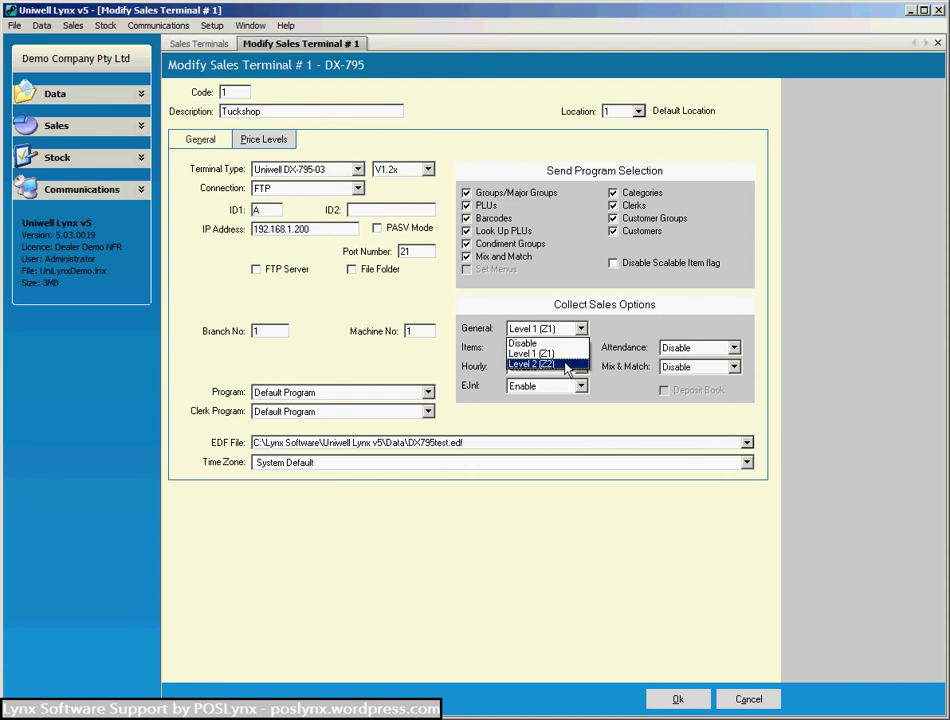
left_click(567, 369)
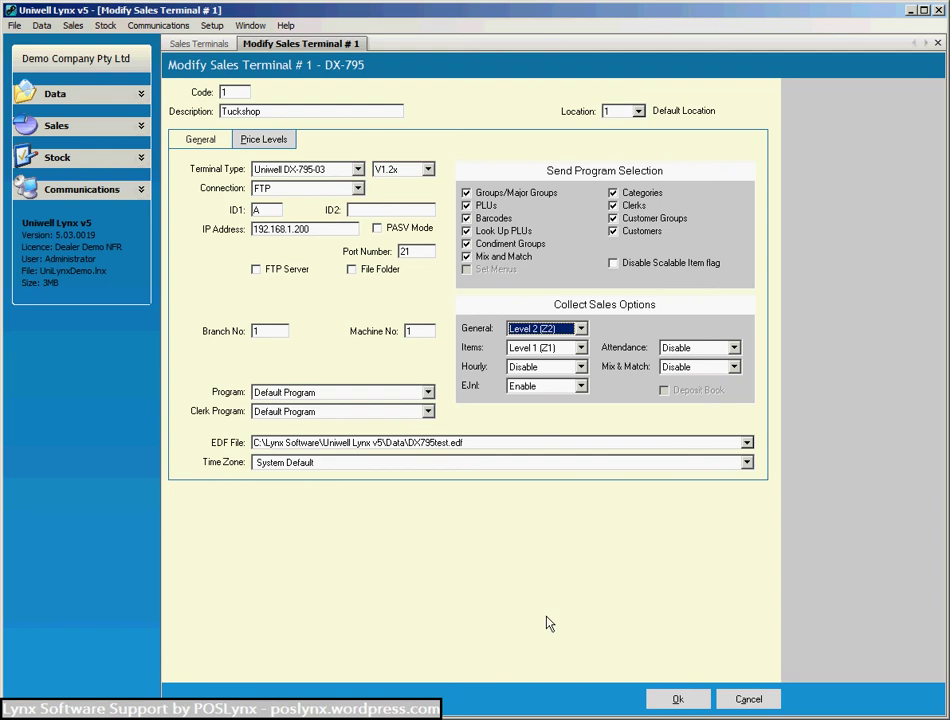
left_click(748, 699)
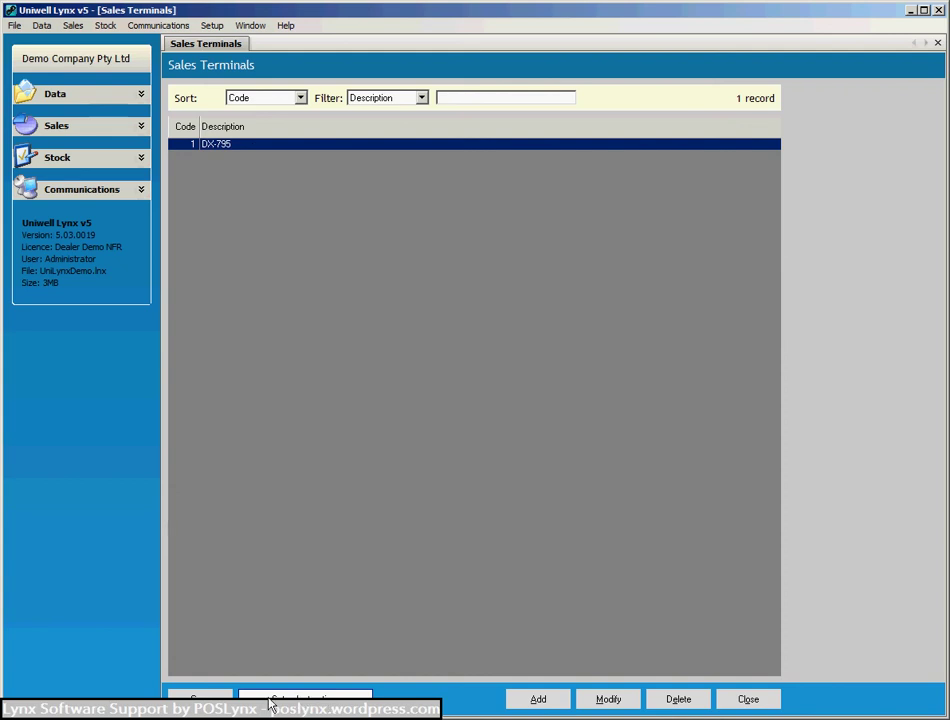
left_click(318, 702)
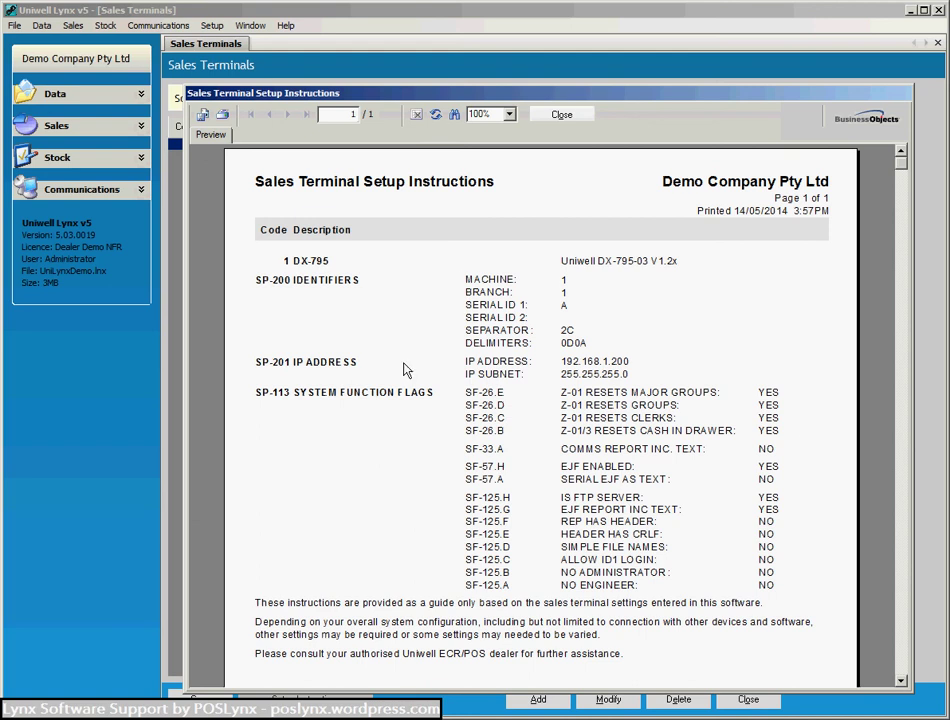
left_click(563, 115)
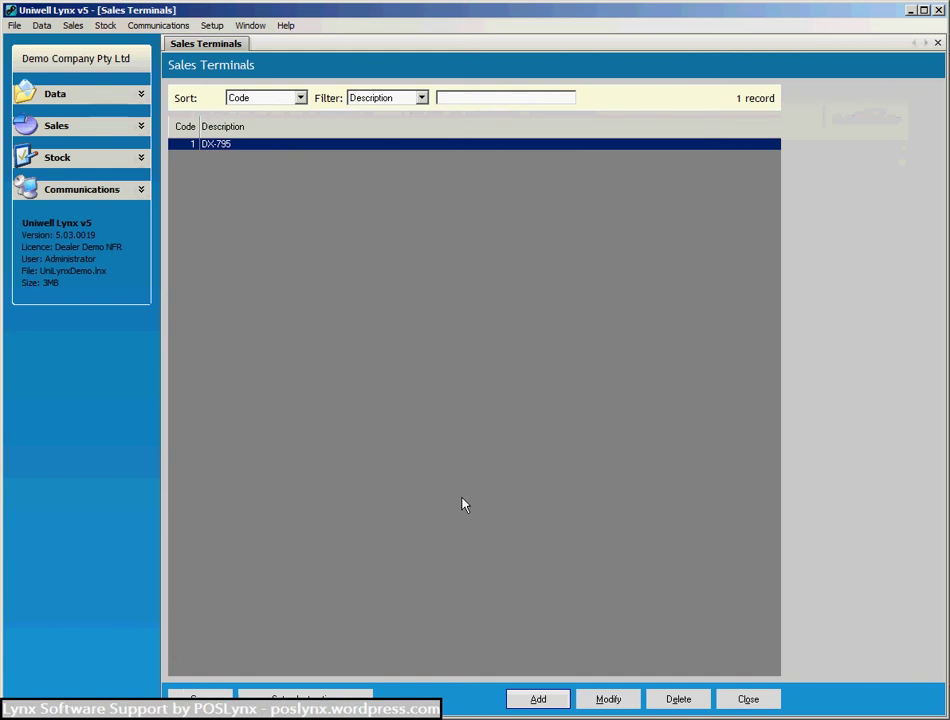
- Close the Sales Terminals window and run a successful Communications Test on terminal DX-795
left_click(749, 700)
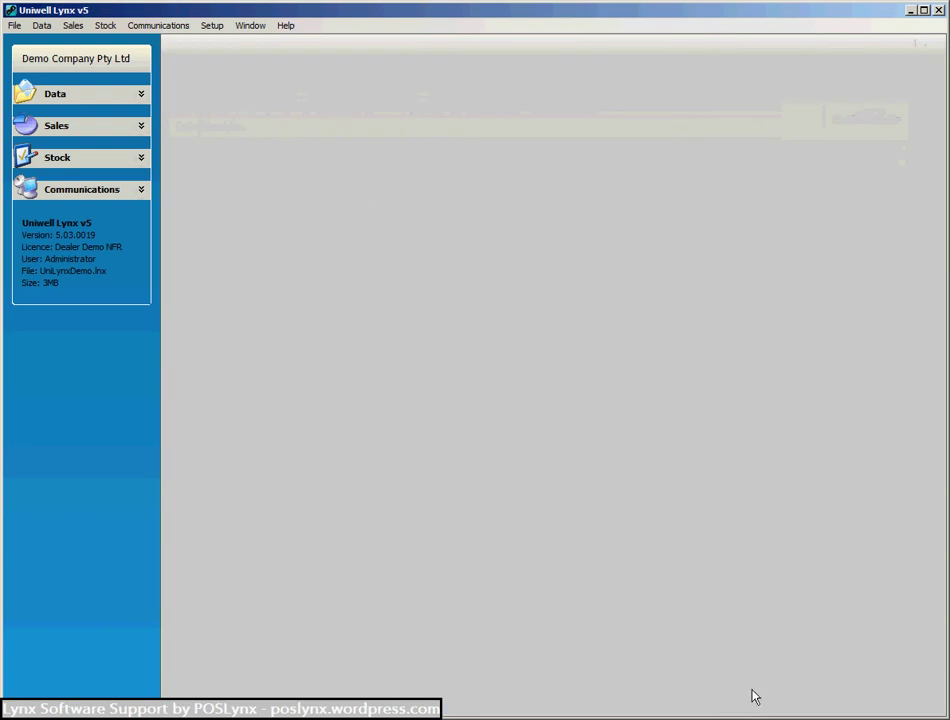
left_click(166, 27)
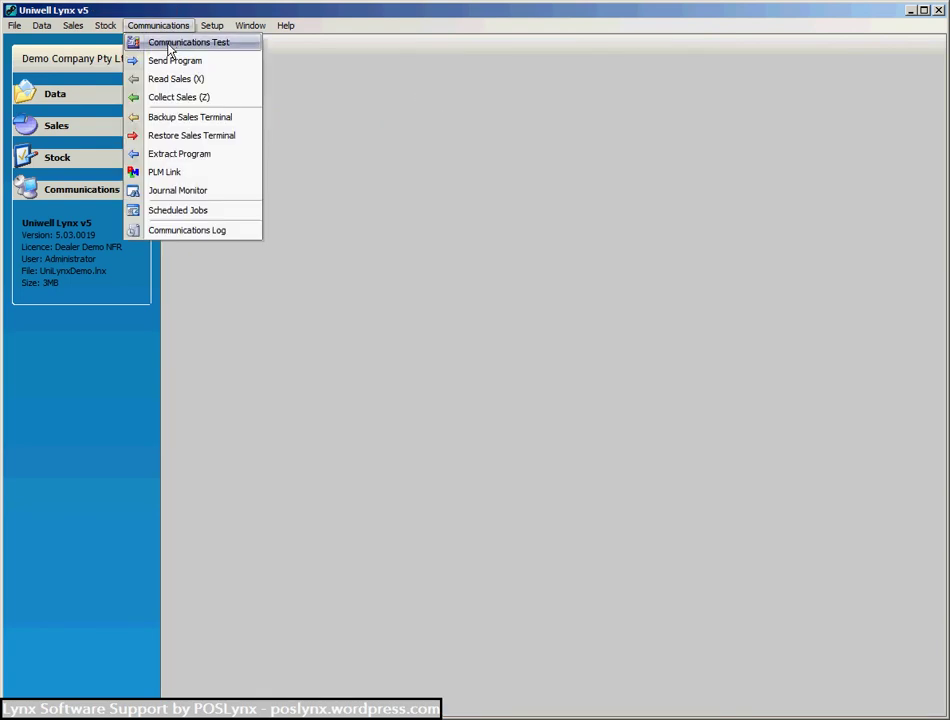
left_click(171, 45)
left_click(248, 260)
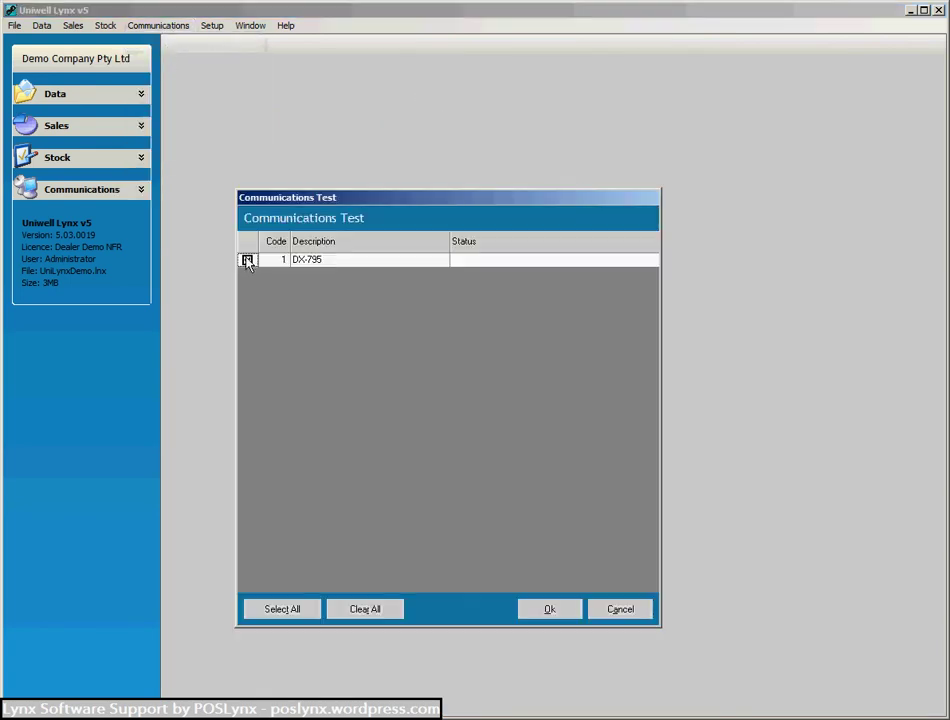
left_click(549, 610)
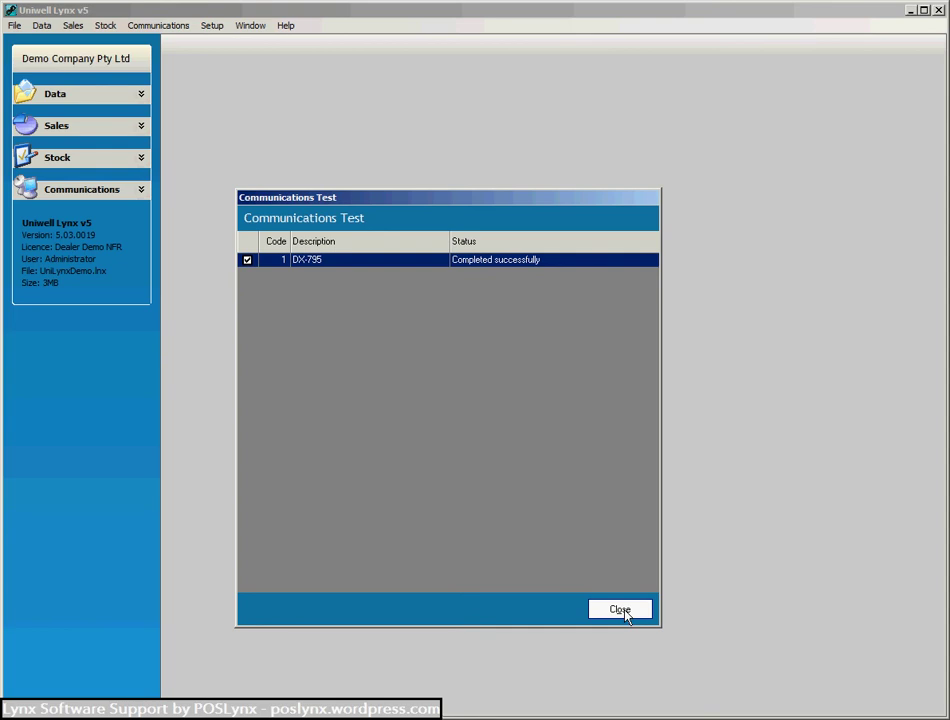
left_click(621, 610)
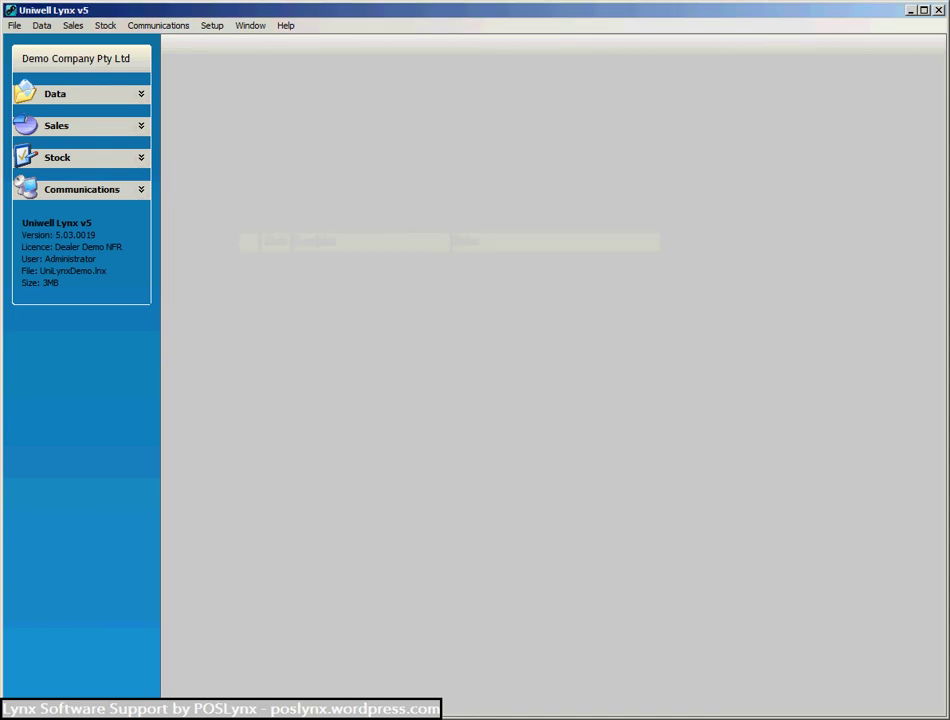